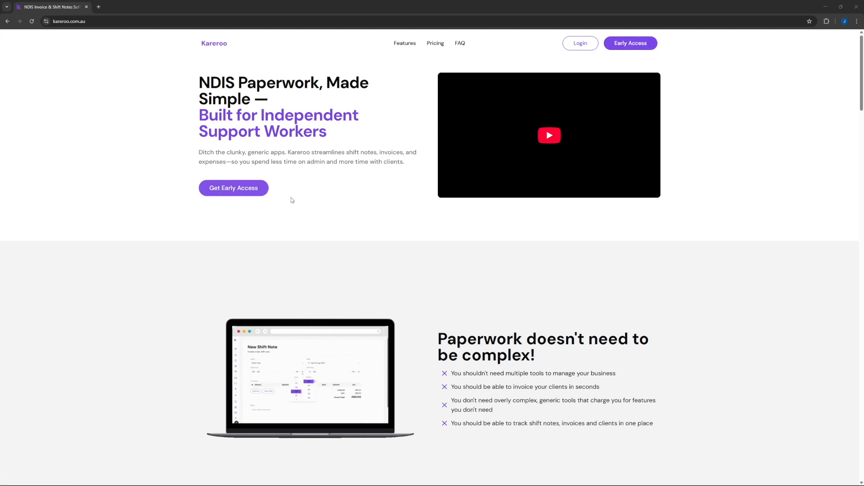
Open Kareroo's Join Early Access registration page from the landing page.
scroll(291, 198, down, 15)
scroll(630, 221, up, 10)
scroll(658, 167, up, 5)
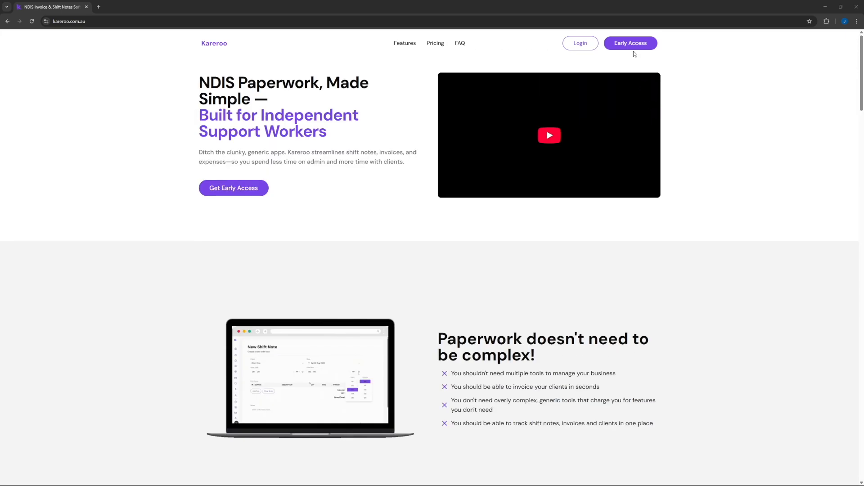
click(631, 42)
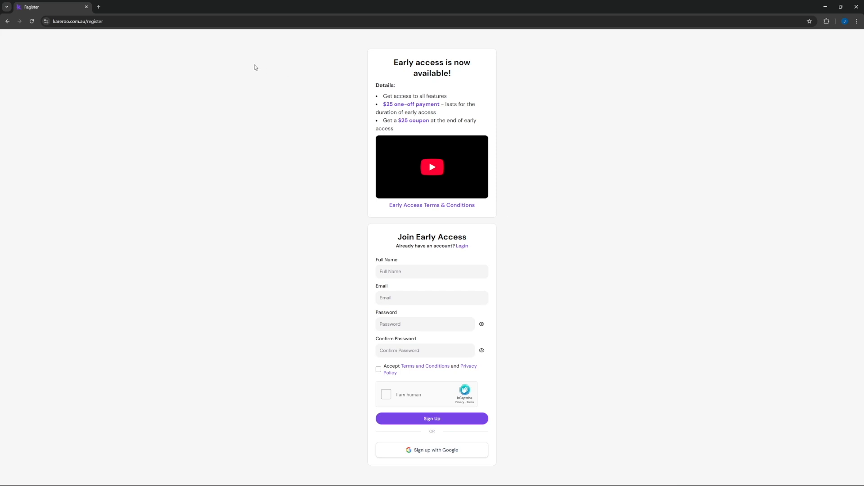
Load the account settings page through the address bar and show its Invoice section.
double_click(97, 21)
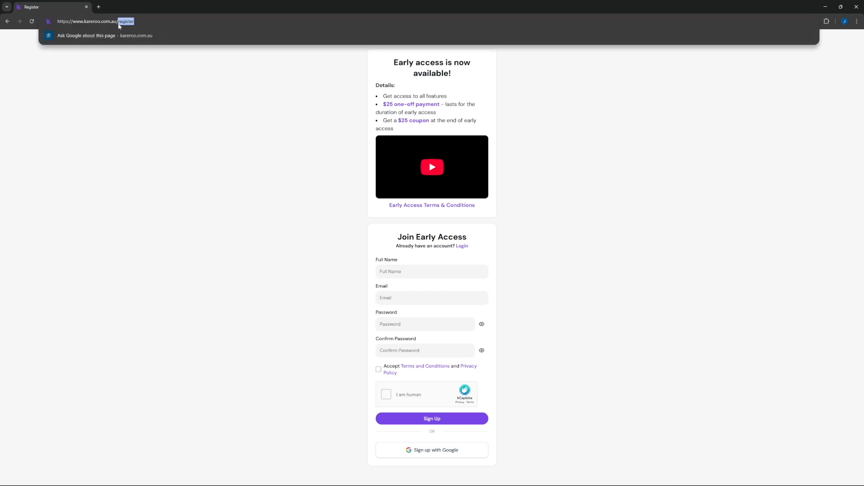
text(ac)
key(Return)
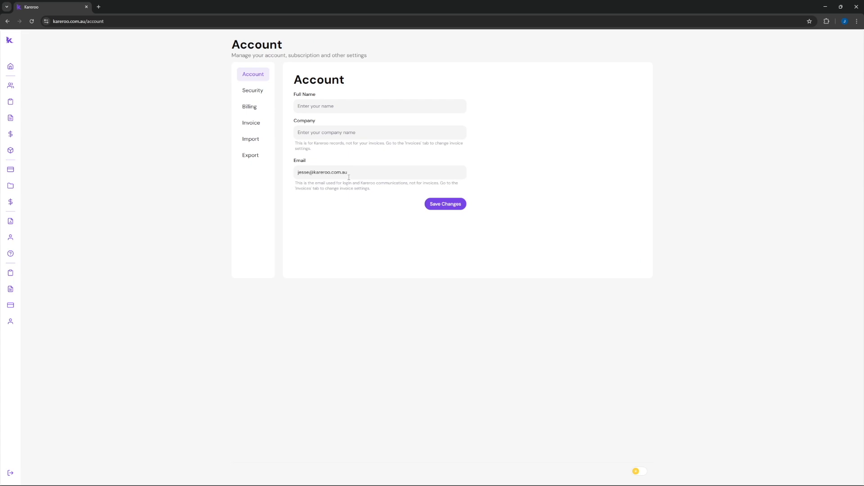
click(260, 125)
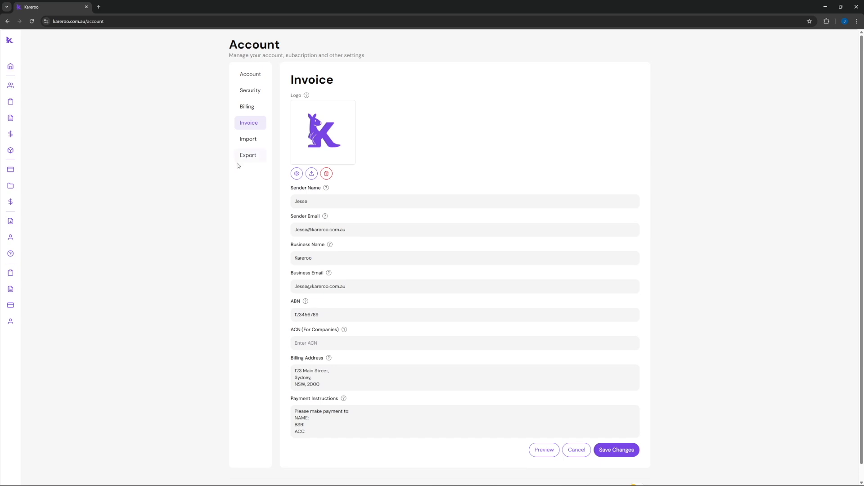
Preview the invoice PDF, then close the preview.
scroll(450, 261, down, 1)
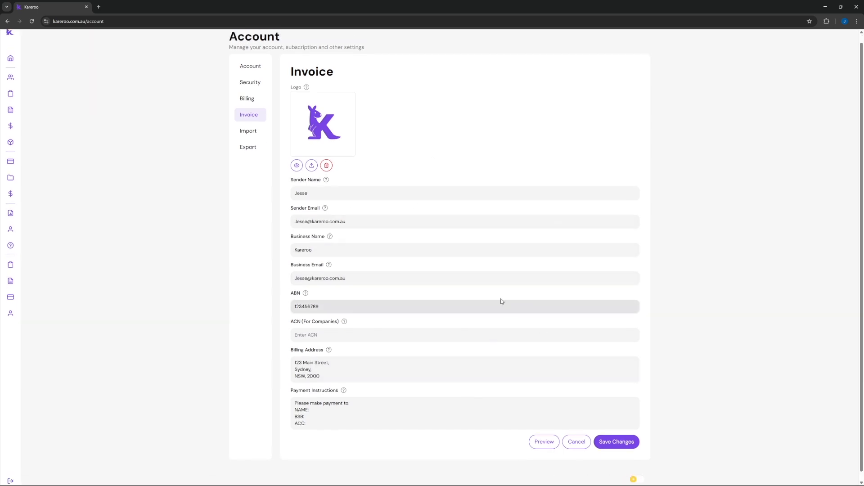
scroll(502, 301, up, 1)
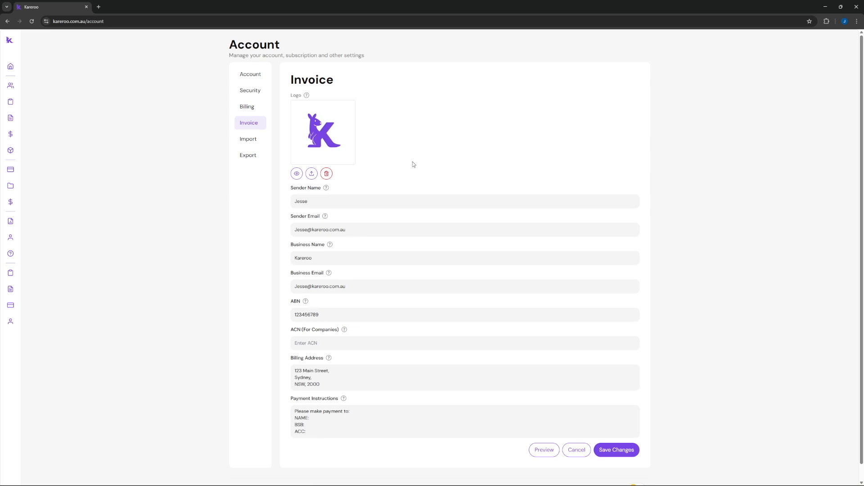
scroll(400, 165, down, 1)
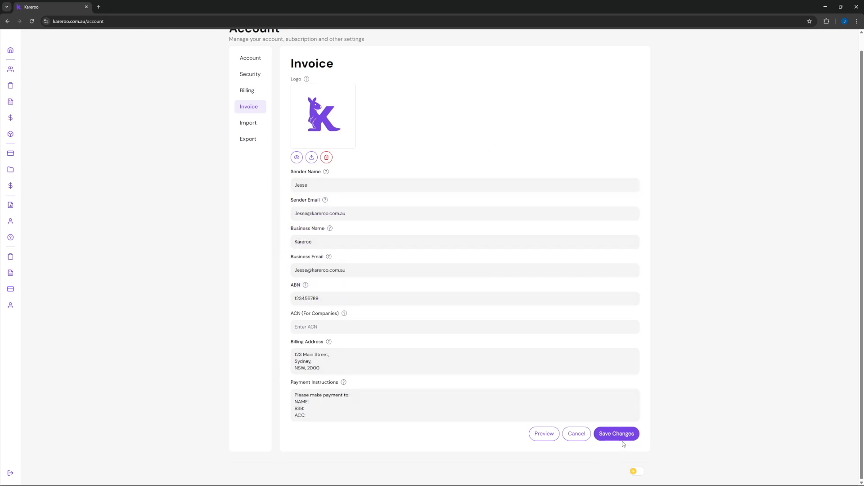
click(544, 434)
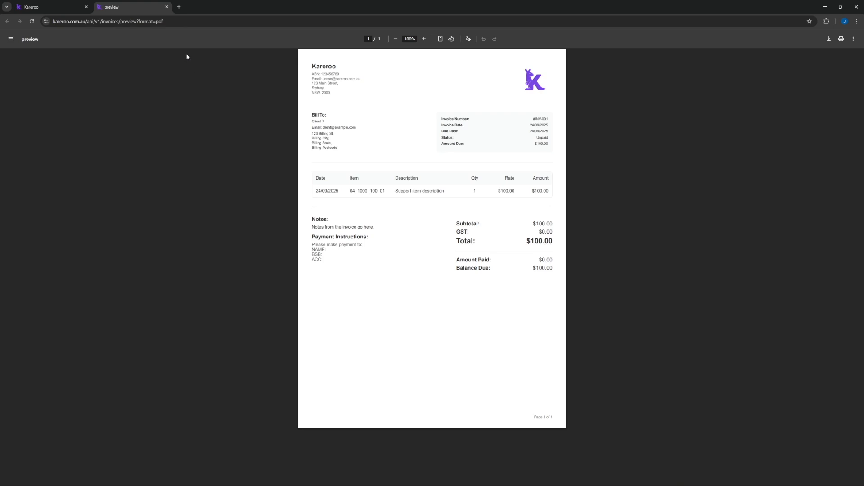
click(167, 8)
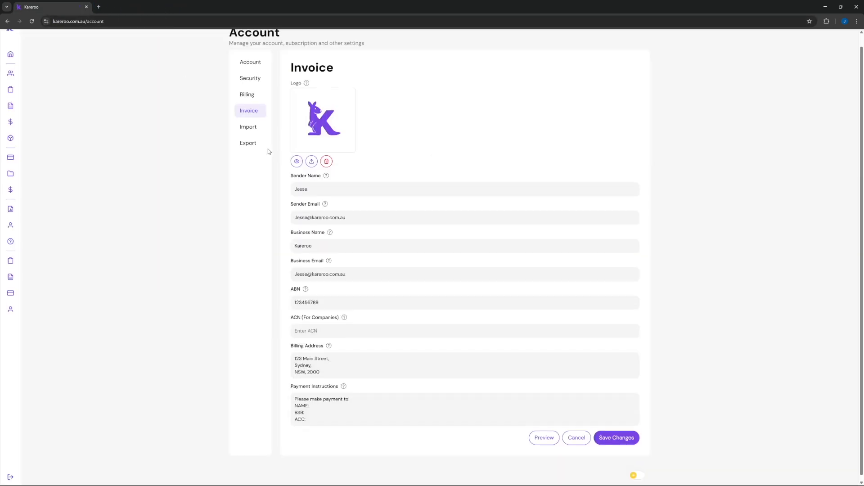
Go to the Products & Services list from the sidebar.
scroll(270, 152, up, 1)
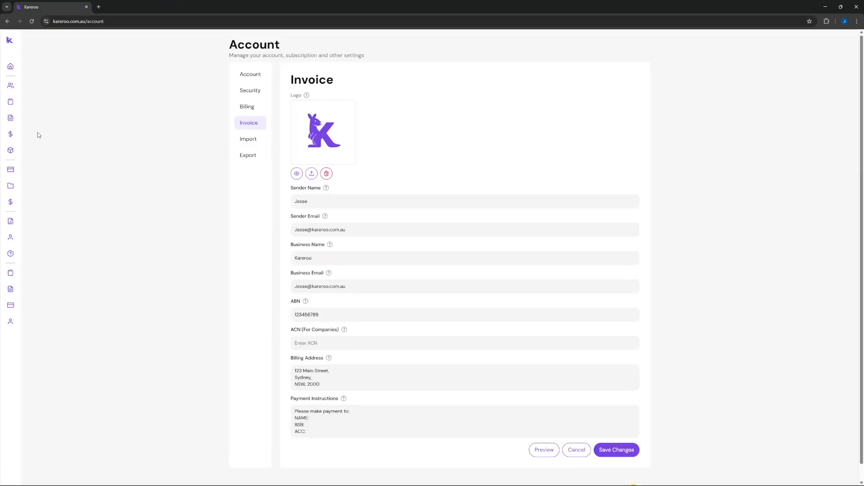
mouse_move(20, 162)
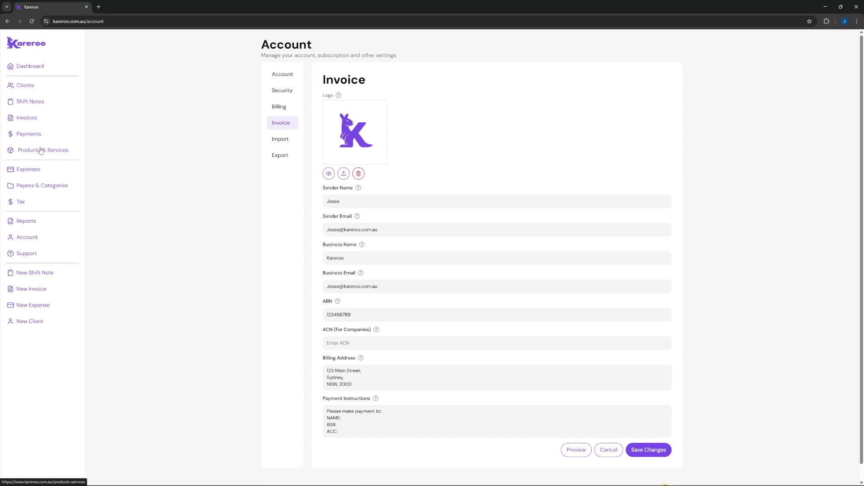
click(40, 150)
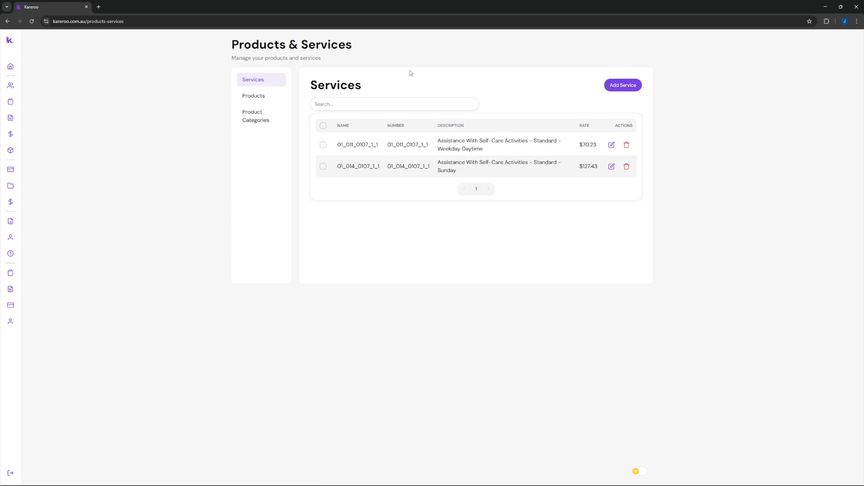
Add service ASC-PH with support item 01_012_0107_1_1 and a $156.03 default rate.
click(632, 88)
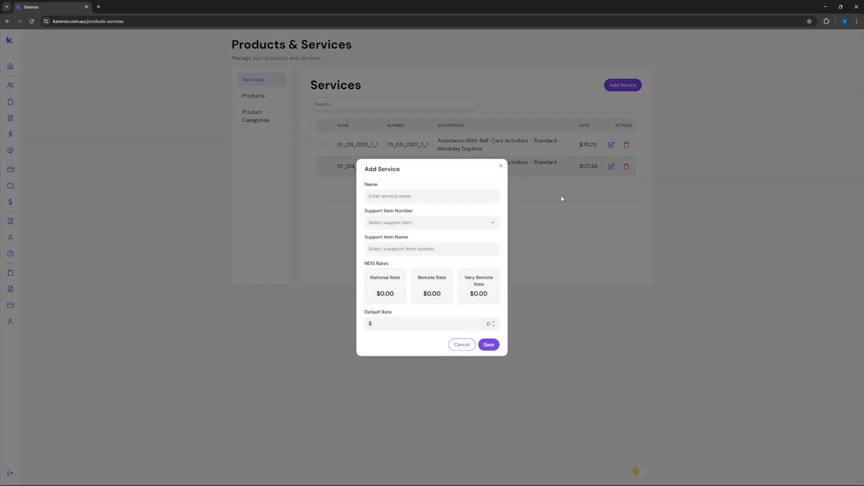
click(491, 222)
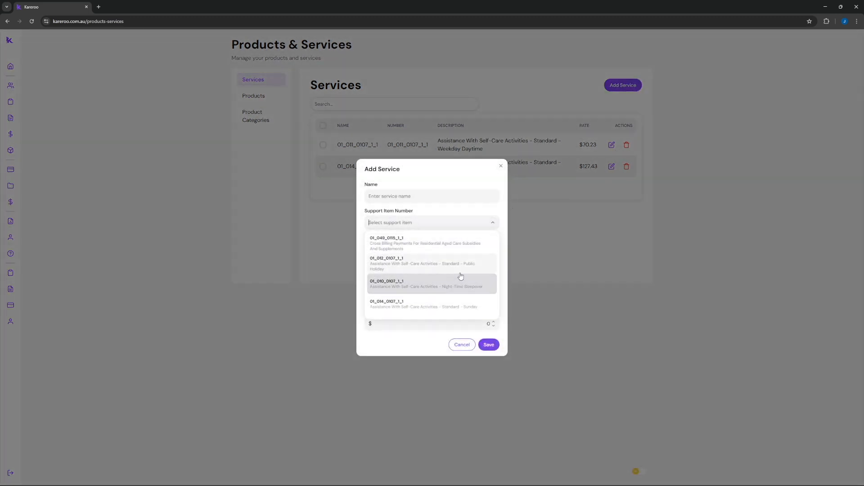
text(04)
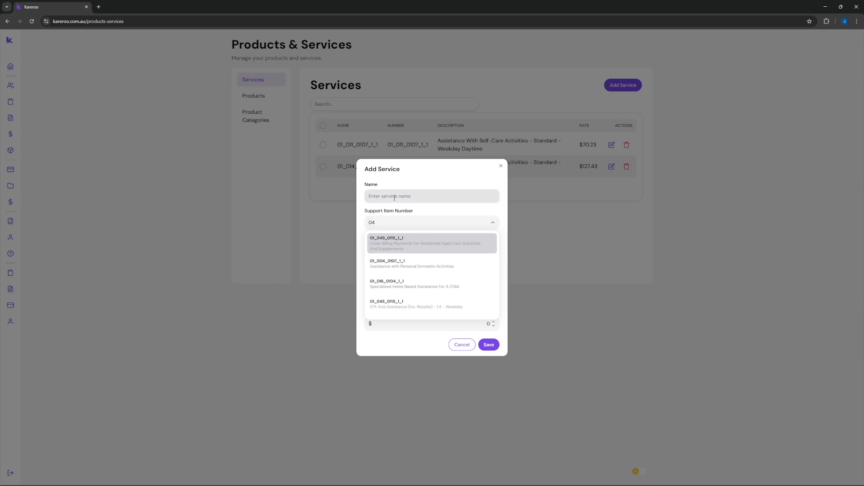
click(443, 200)
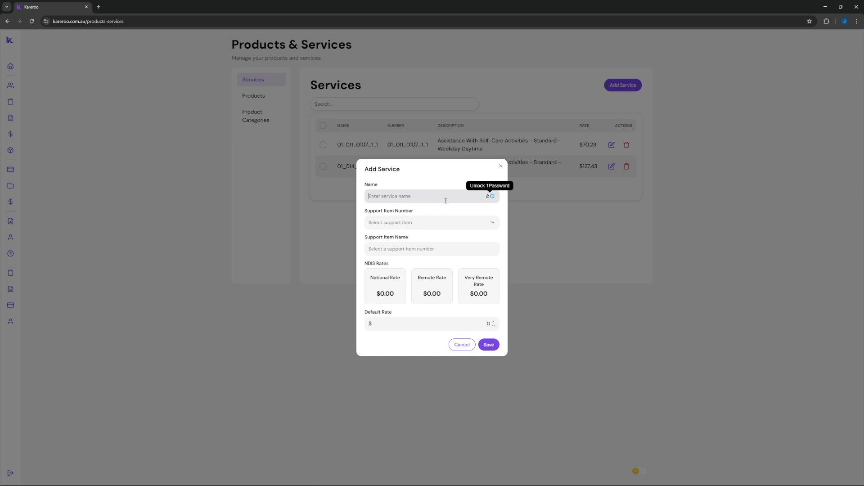
text(ASC-)
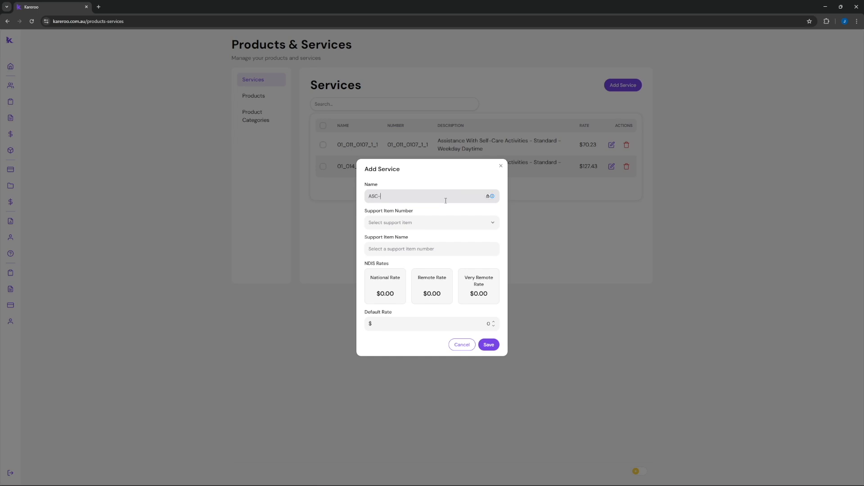
text(PH)
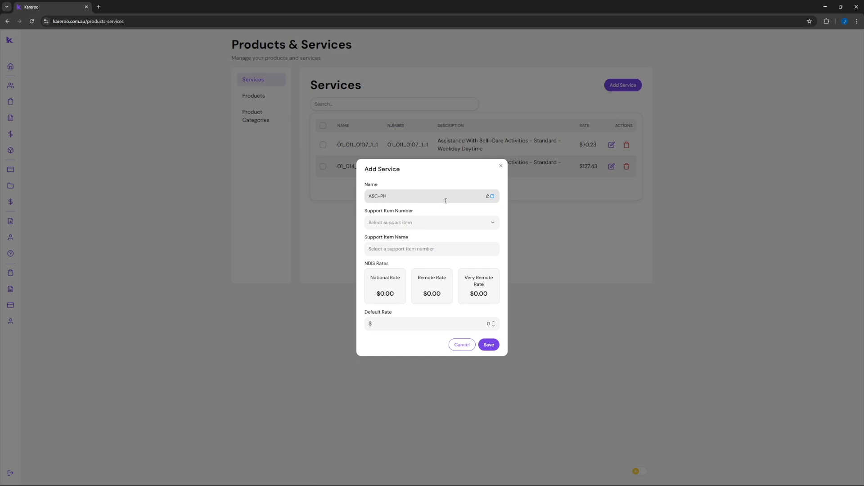
click(438, 222)
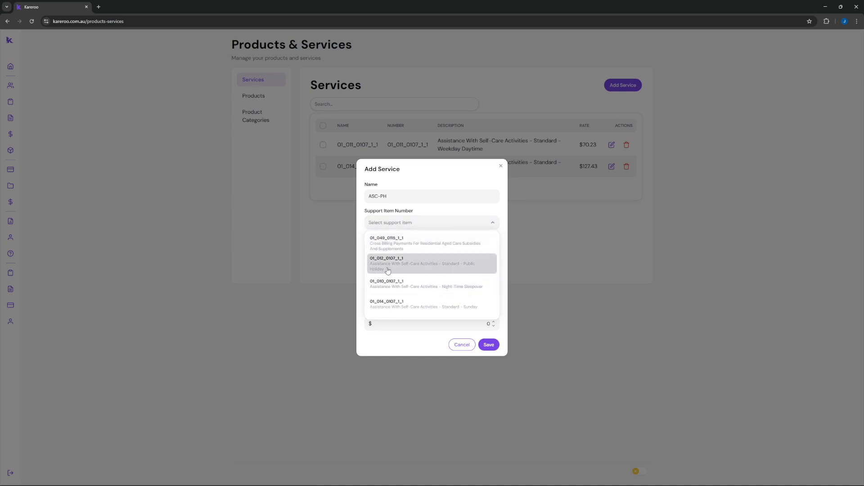
click(428, 268)
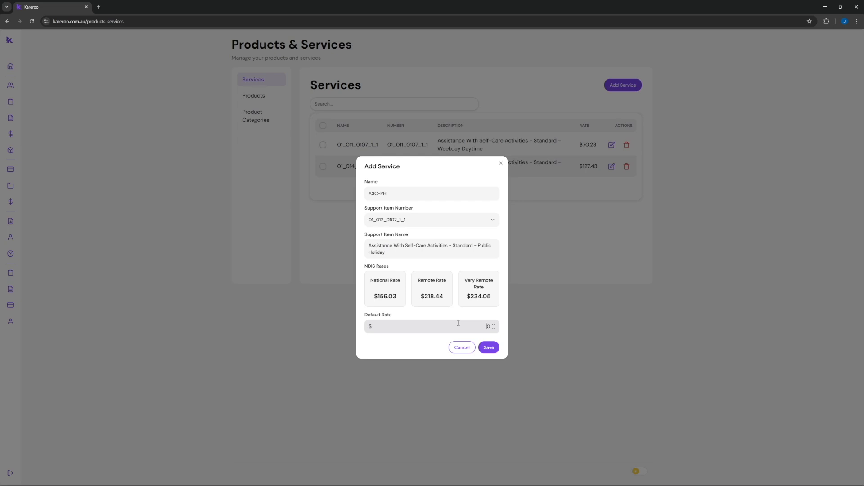
key(Delete)
text(145)
text(156.03)
click(489, 347)
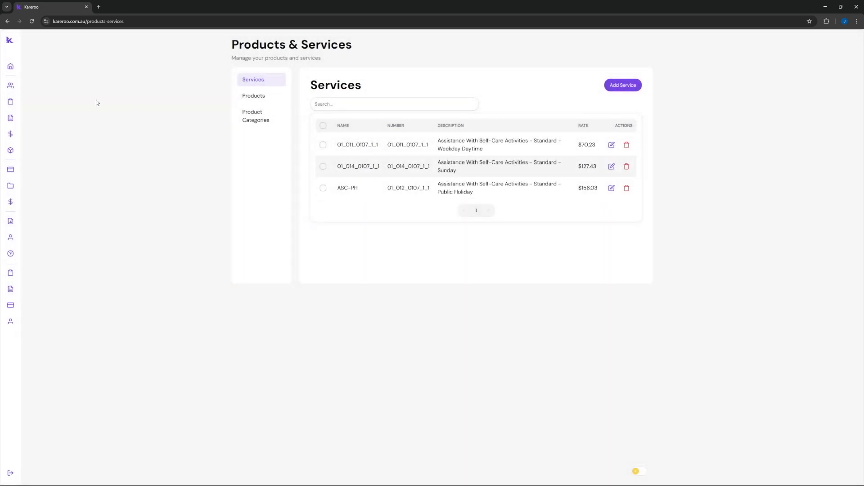
mouse_move(20, 88)
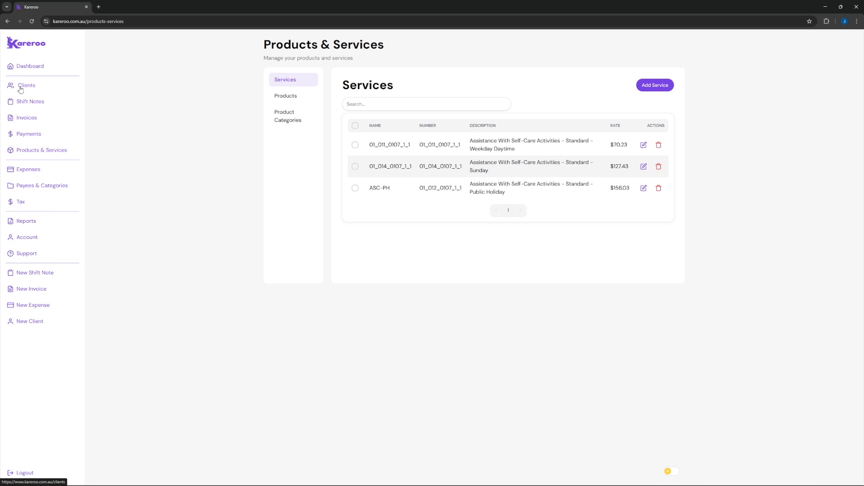
Start a new client with first name 'Client', a last name, the client e-mail and an invoice e-mail.
click(25, 86)
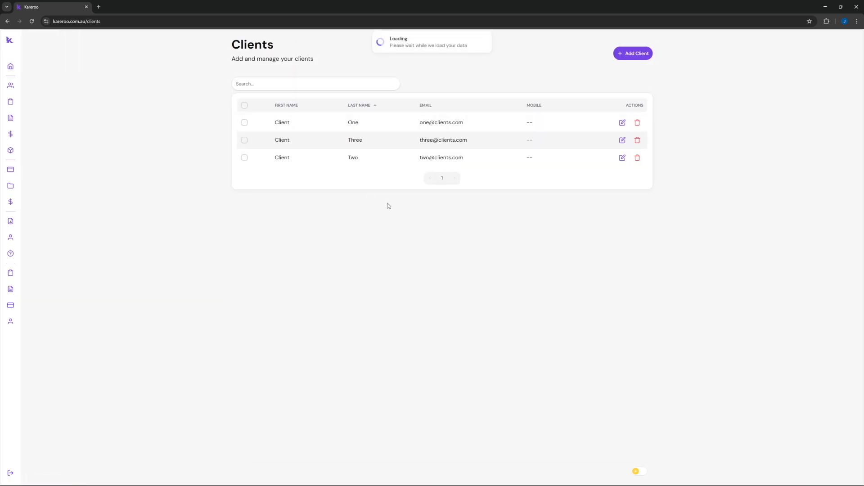
click(648, 58)
click(397, 99)
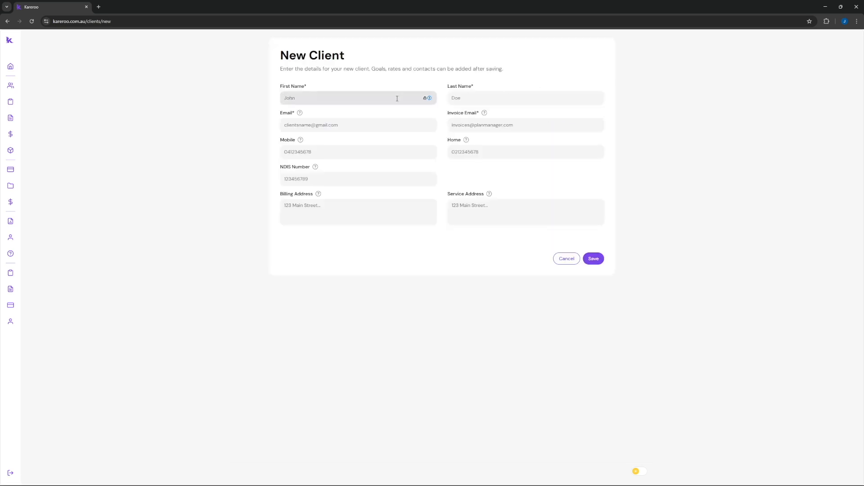
text(Client)
key(Tab)
text(F)
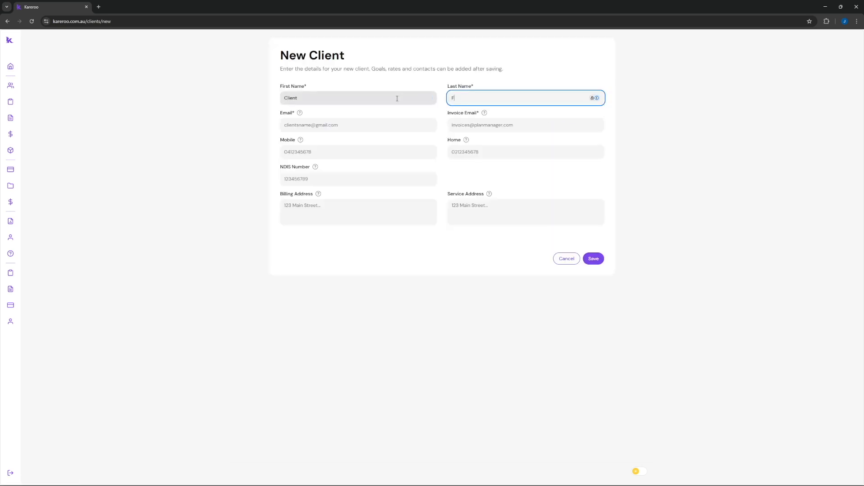
key(Tab)
key(Tab)
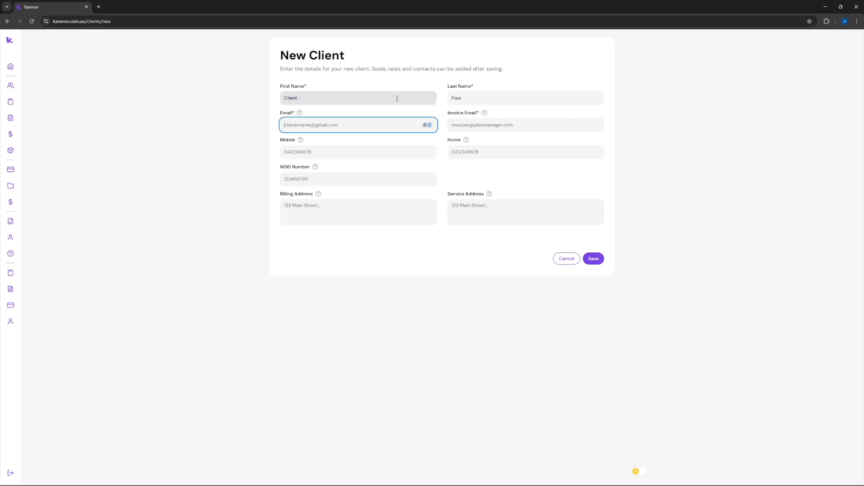
key(Tab)
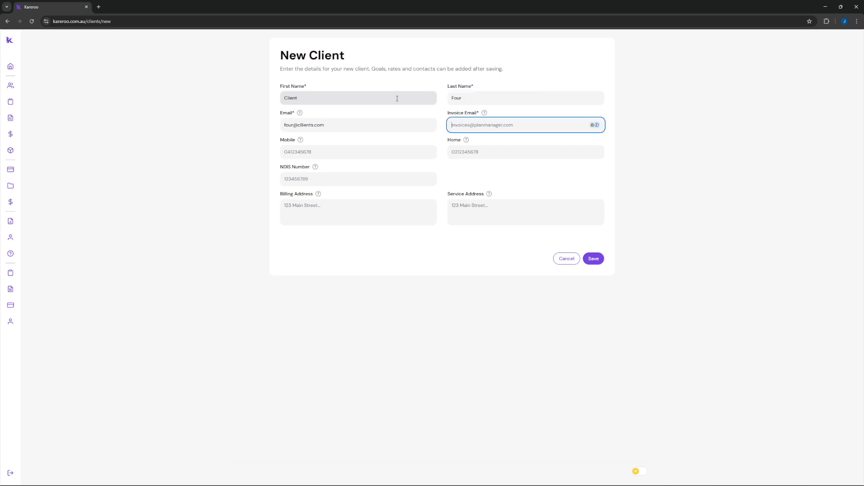
Correct the client e-mail, enter the NDIS number and billing address, and save the client.
click(321, 125)
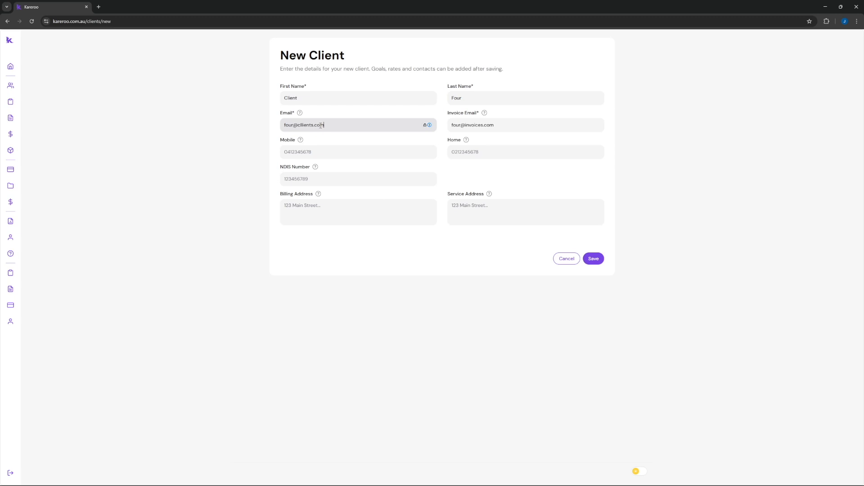
triple_click(321, 125)
click(353, 180)
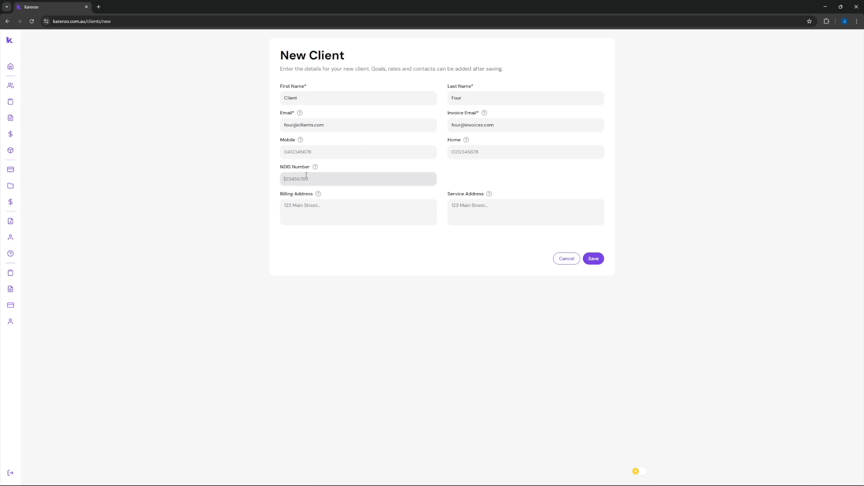
text(444444444)
click(357, 209)
text(eargwergergwegwrg)
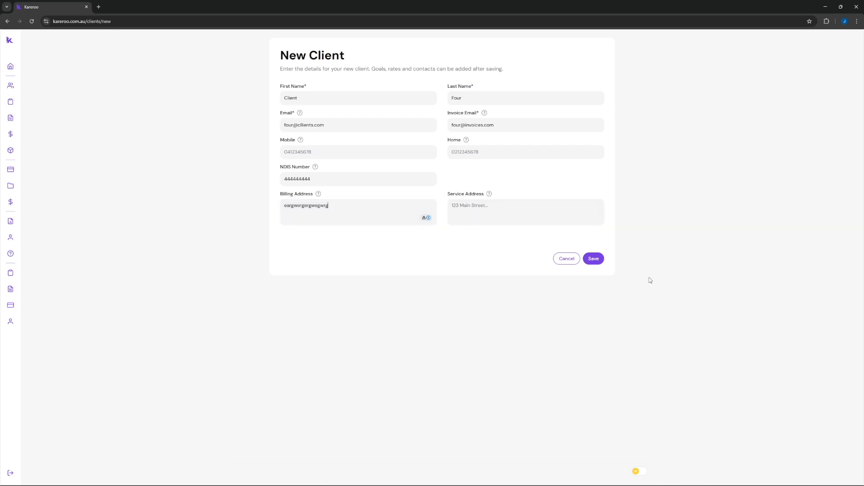
click(601, 259)
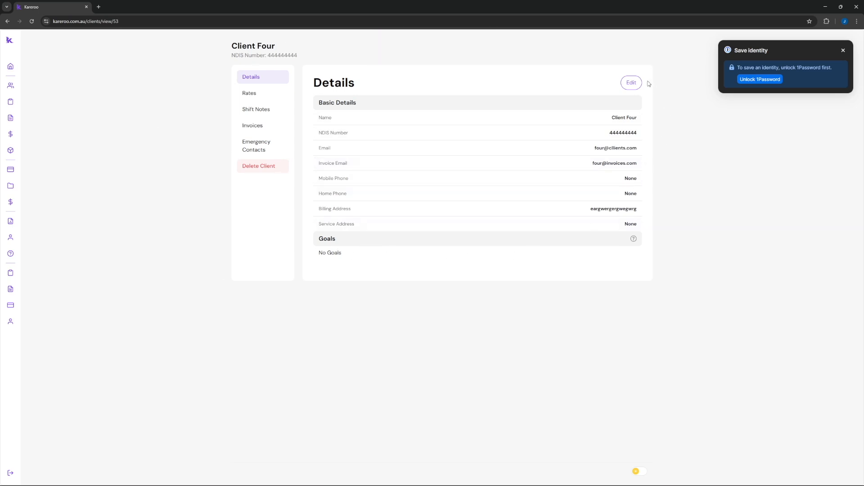
Cancel a details edit, check the empty emergency contacts, and view Client Four's Rates.
click(632, 82)
click(612, 297)
click(271, 151)
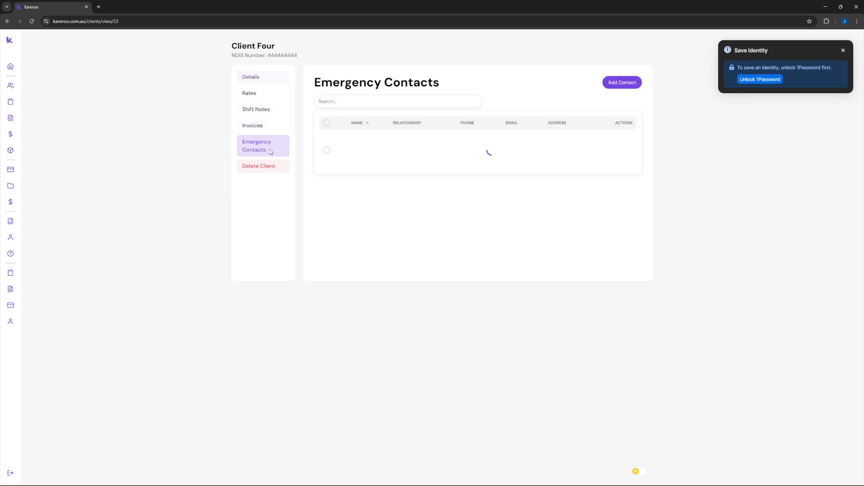
click(250, 94)
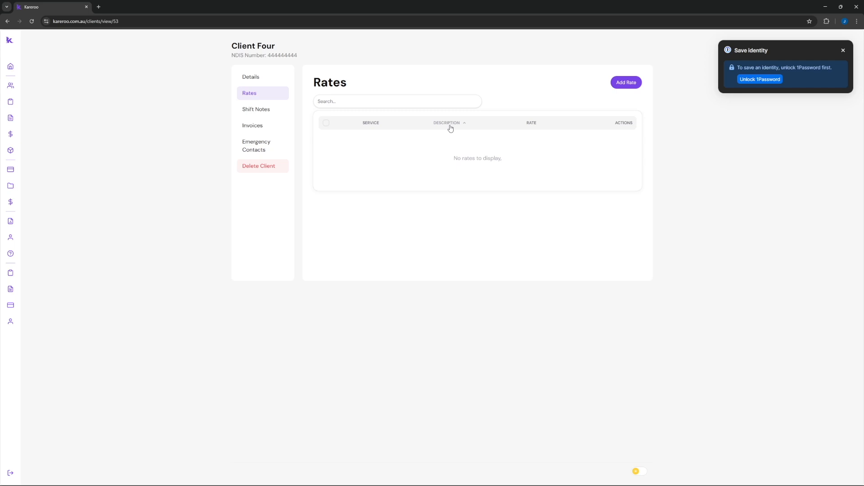
Add an ASC-PH rate for Client Four at $145 instead of the 156.03 default.
click(632, 88)
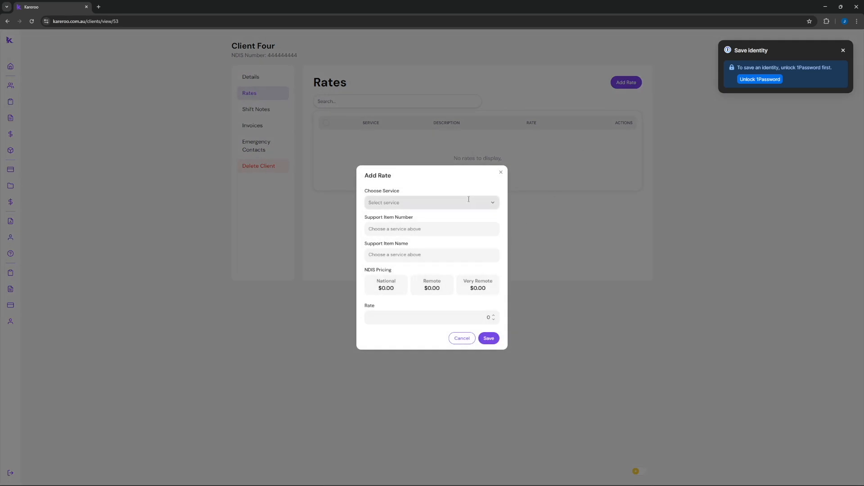
click(469, 201)
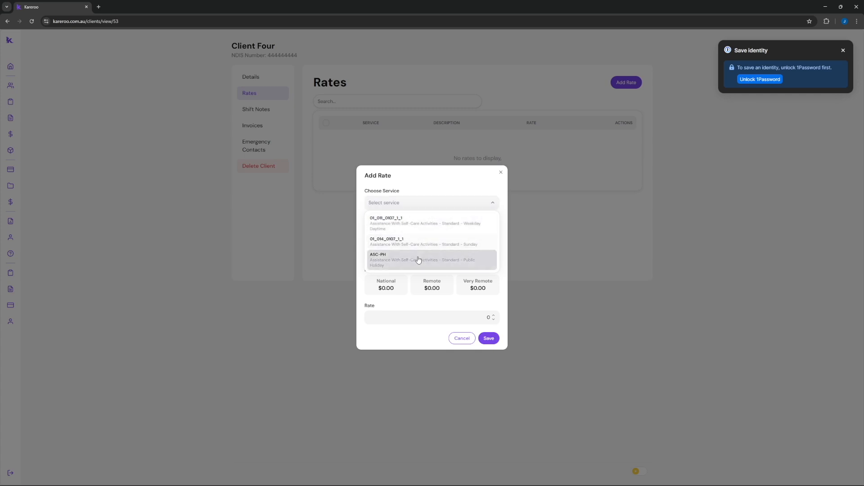
click(399, 262)
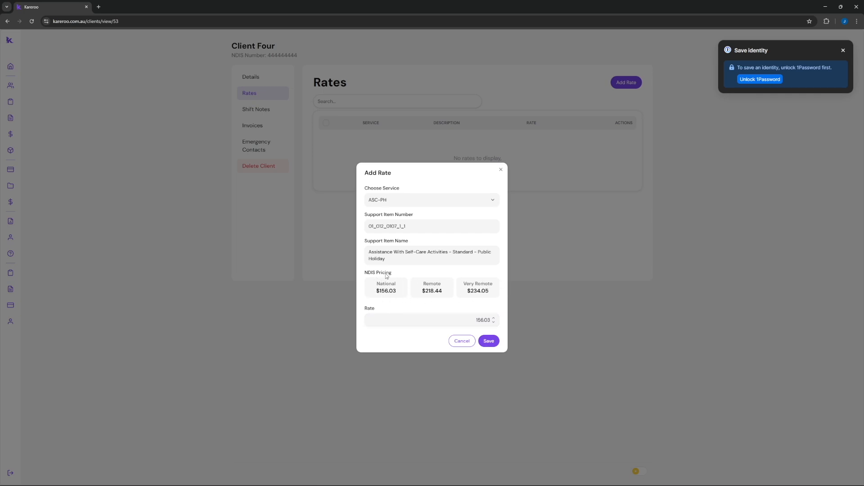
double_click(482, 320)
text(145)
click(494, 342)
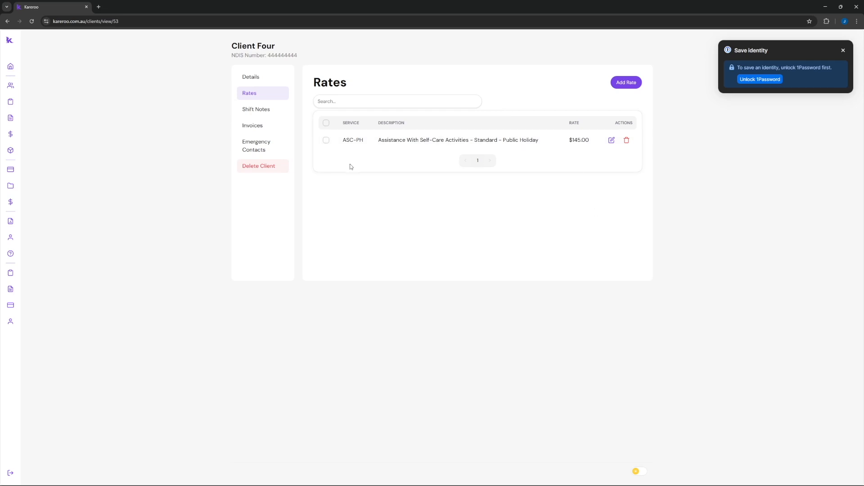
Save a 24/09/2025 8:00–16:00 shift note for Client Four with an ASC-PH line item.
click(275, 112)
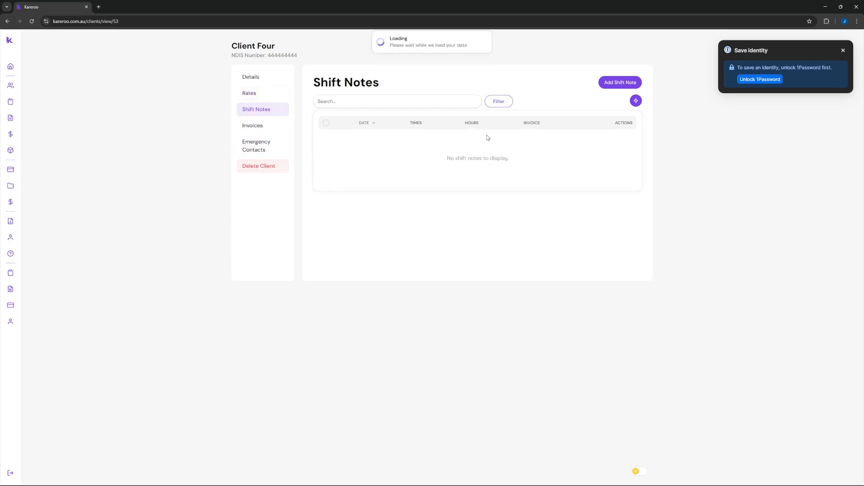
click(619, 84)
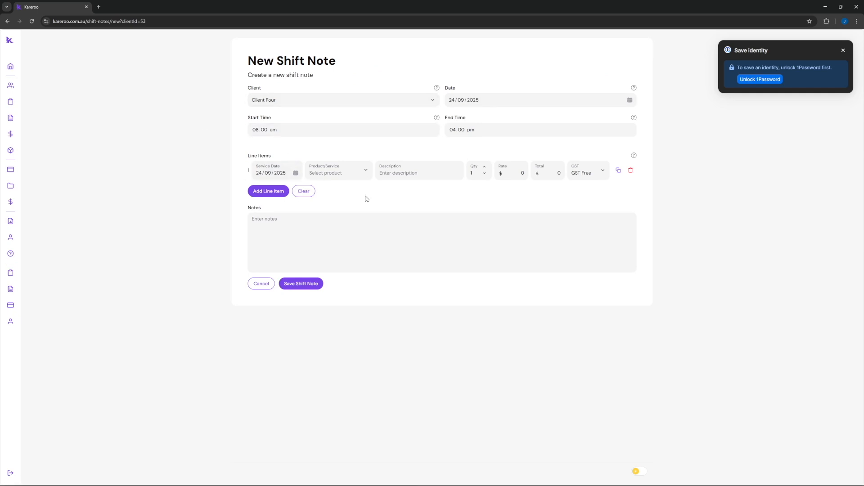
mouse_move(22, 103)
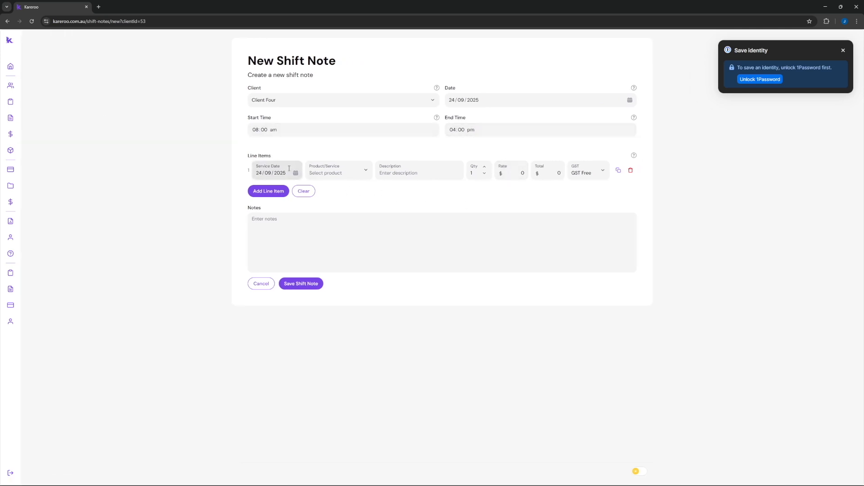
click(359, 173)
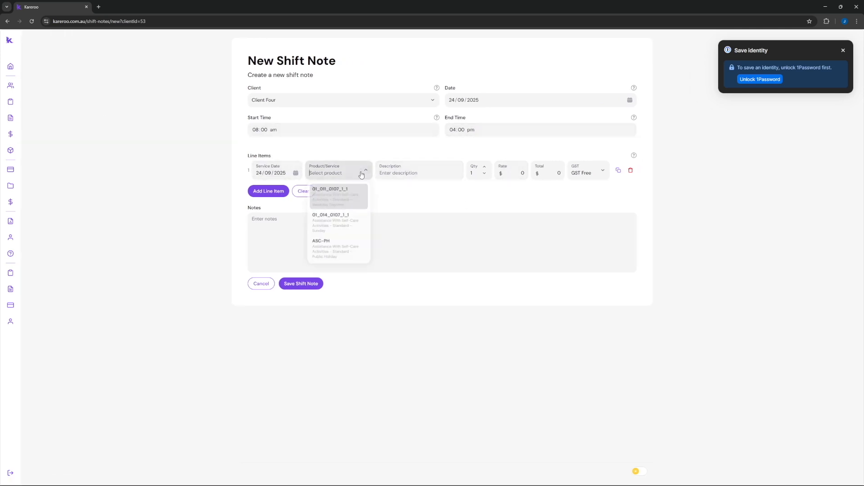
click(339, 254)
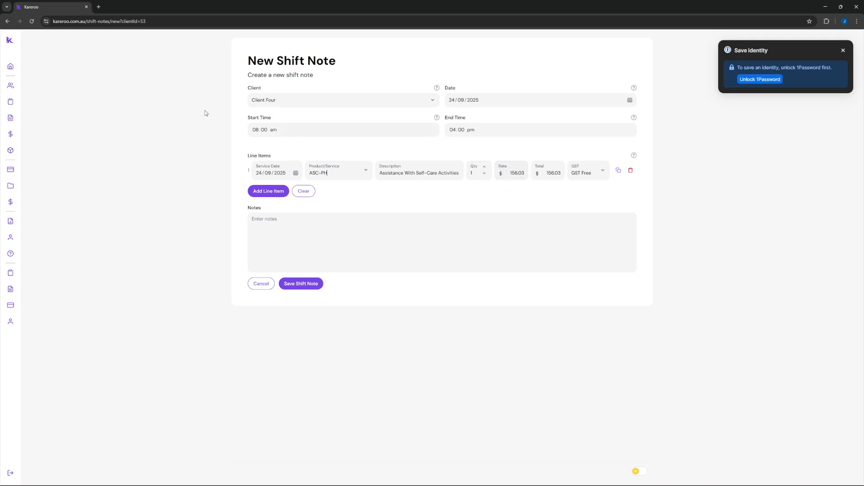
click(31, 21)
click(339, 173)
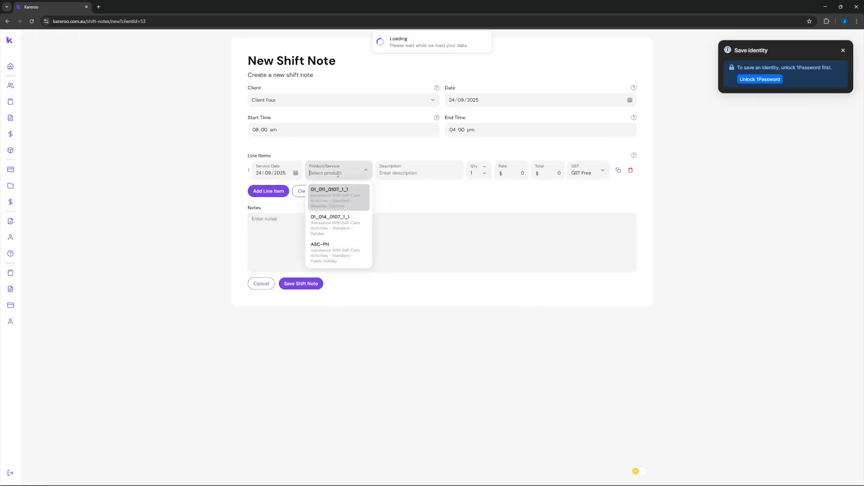
click(334, 249)
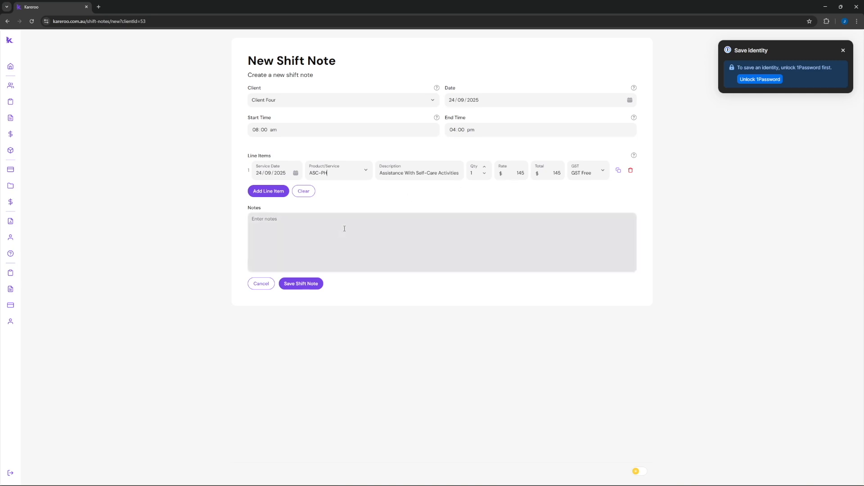
text(asdjknasdjknasdnd)
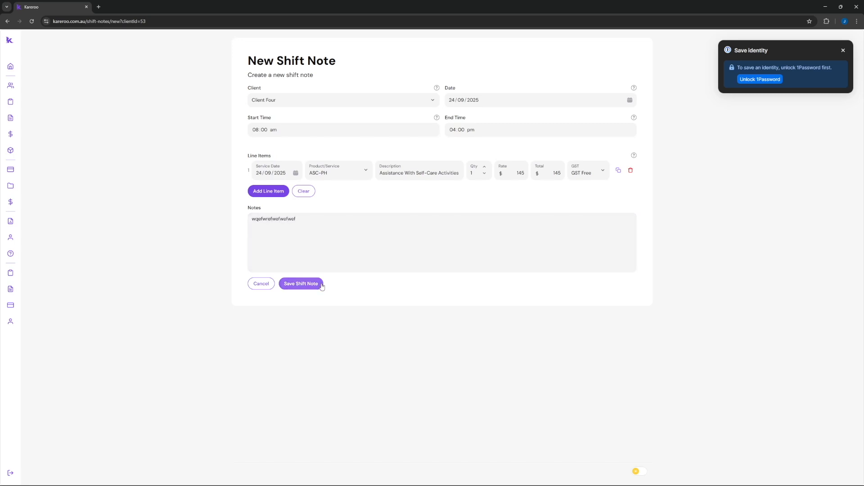
click(322, 284)
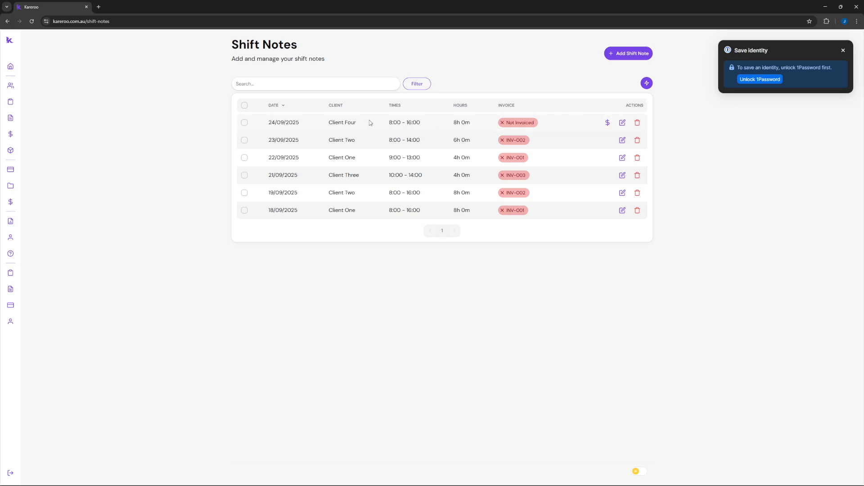
click(245, 123)
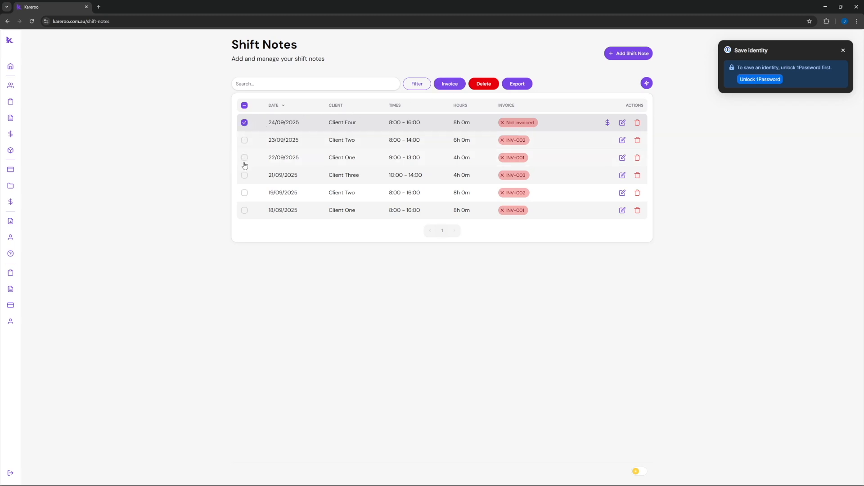
click(244, 122)
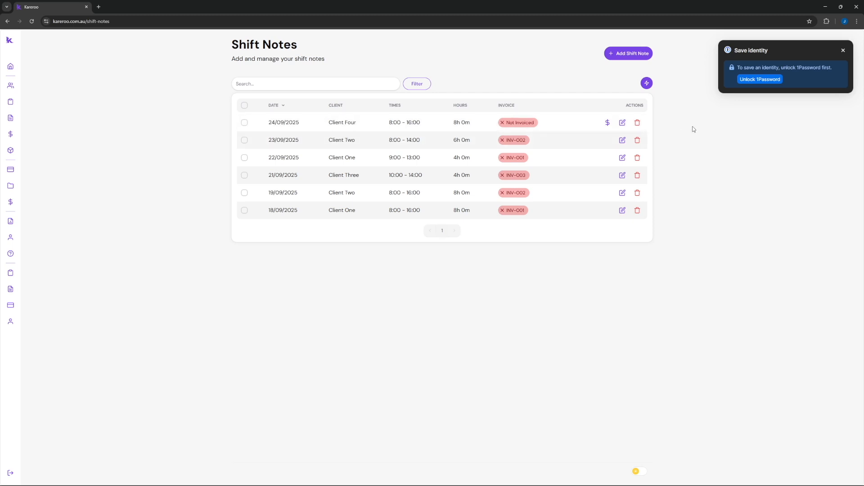
click(607, 123)
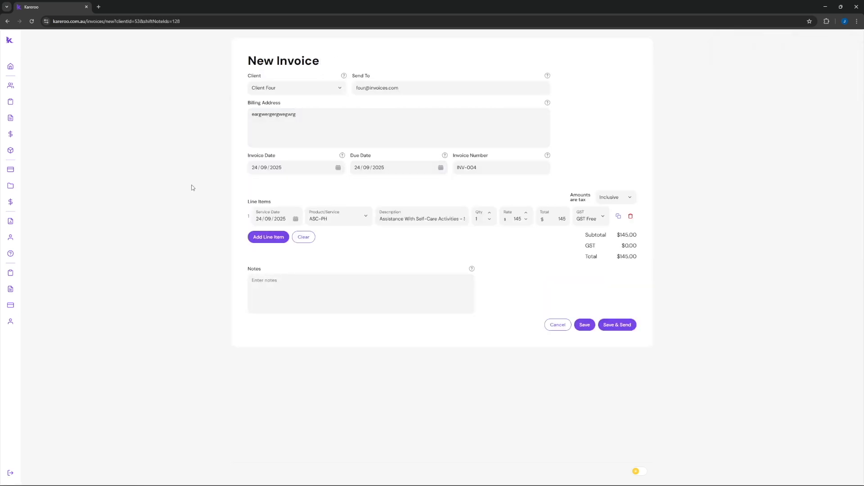
click(28, 101)
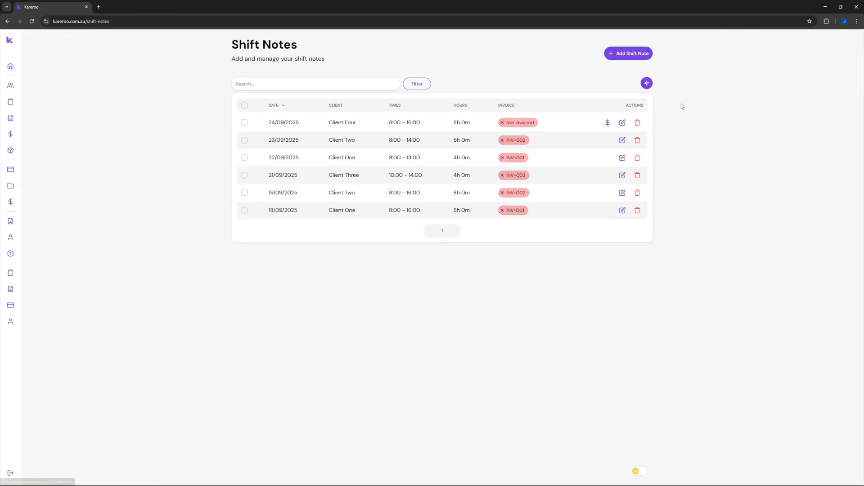
click(646, 83)
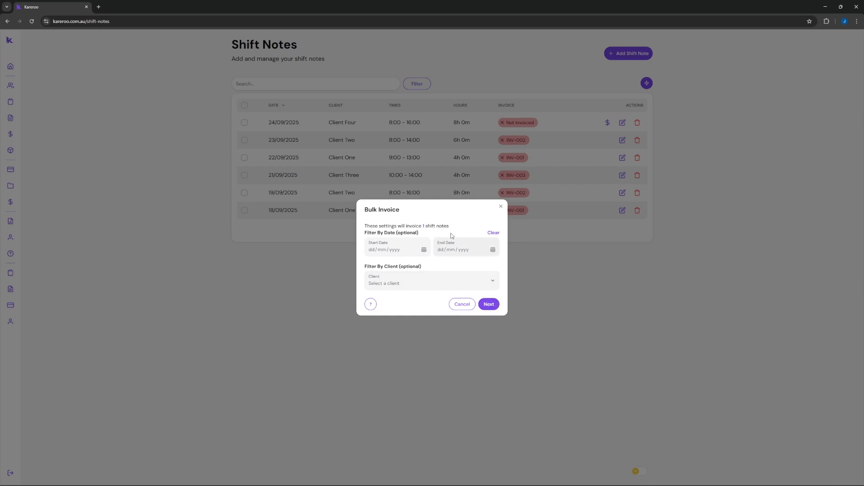
Bulk-invoice the uninvoiced shift to create INV-004 for $145.00, then open the Invoices list.
click(488, 305)
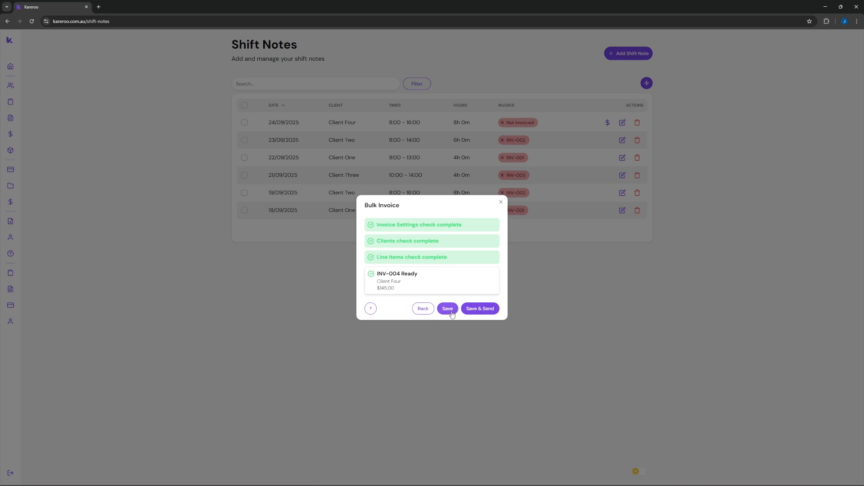
click(451, 311)
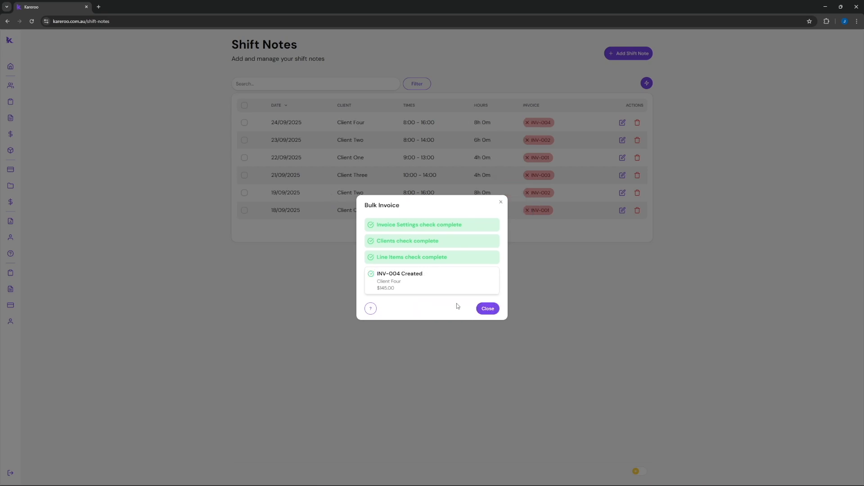
click(488, 309)
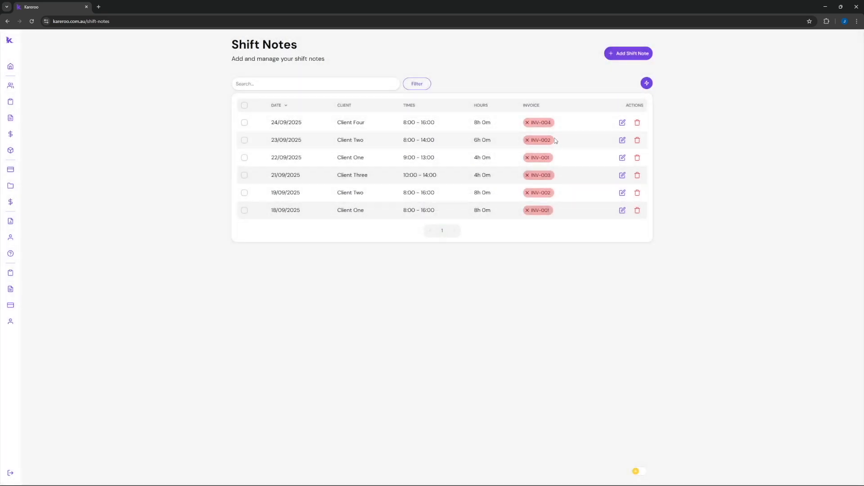
click(18, 118)
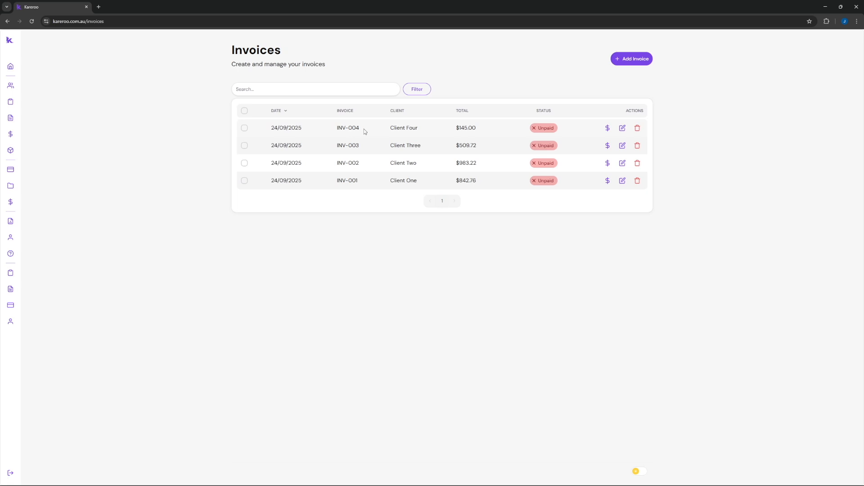
Open INV-004 for editing and select its invoice path in the address bar.
click(622, 128)
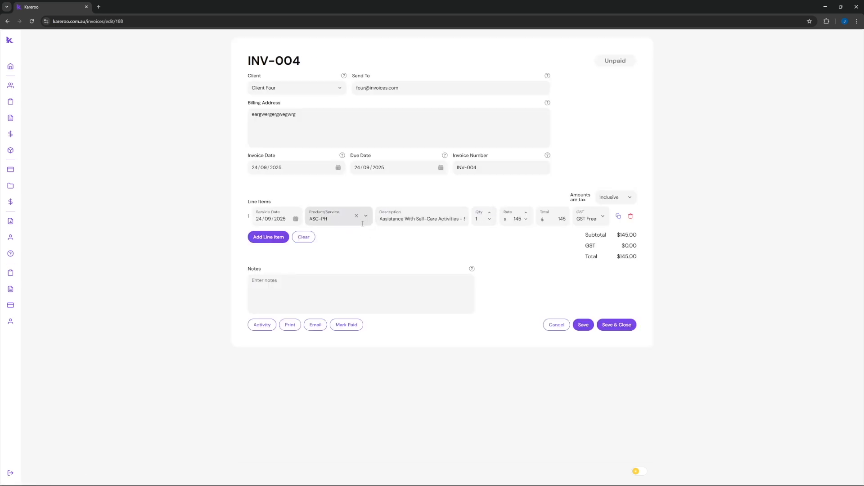
mouse_move(38, 170)
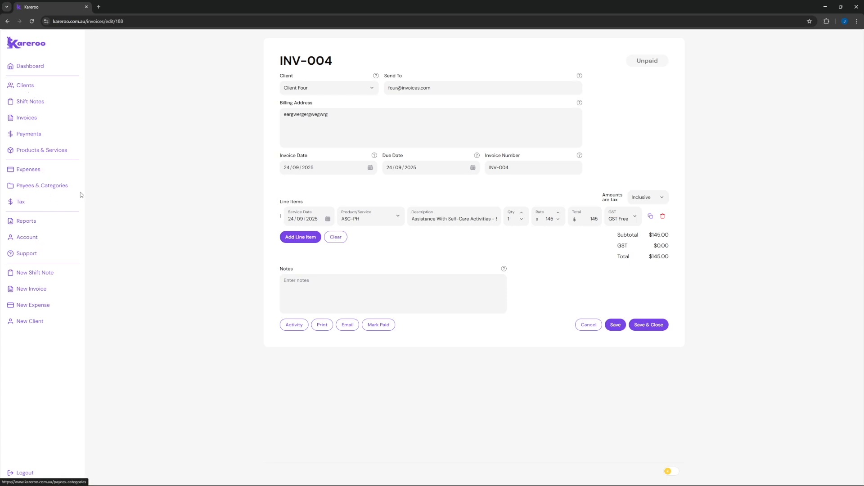
click(133, 21)
drag(134, 21, 87, 21)
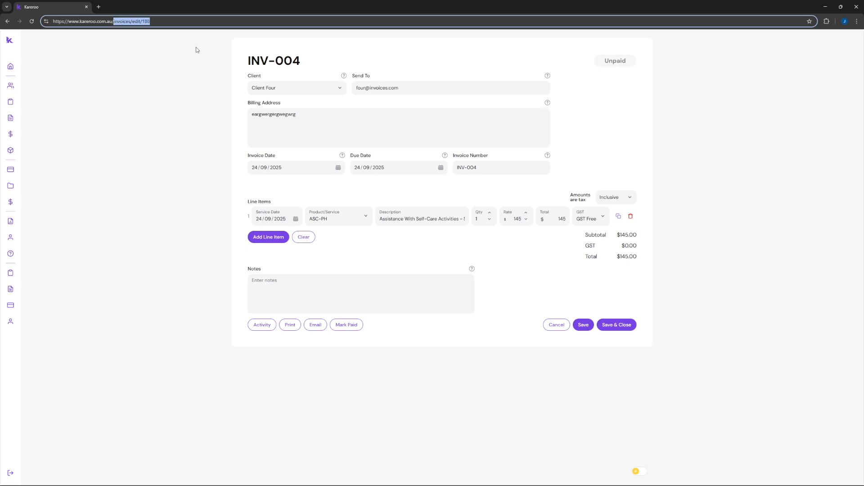
Go to the docs and browse Clients > Shift Notes to the Add A Shift Note guide.
text(docs)
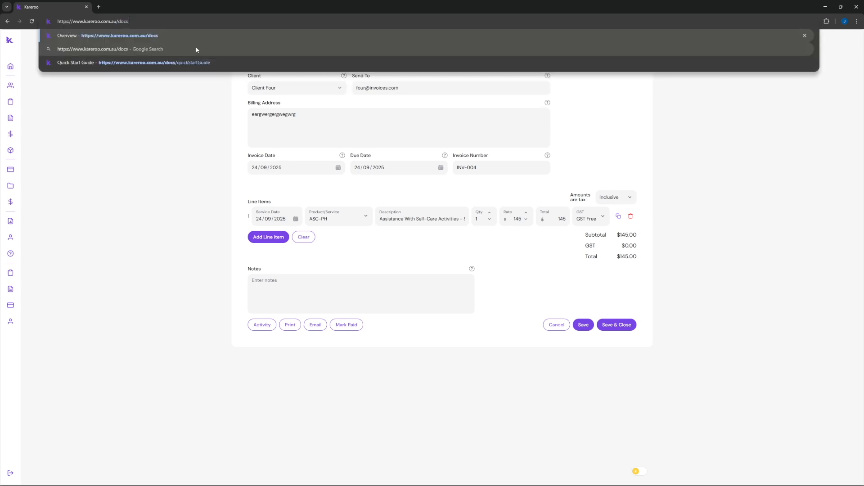
key(Return)
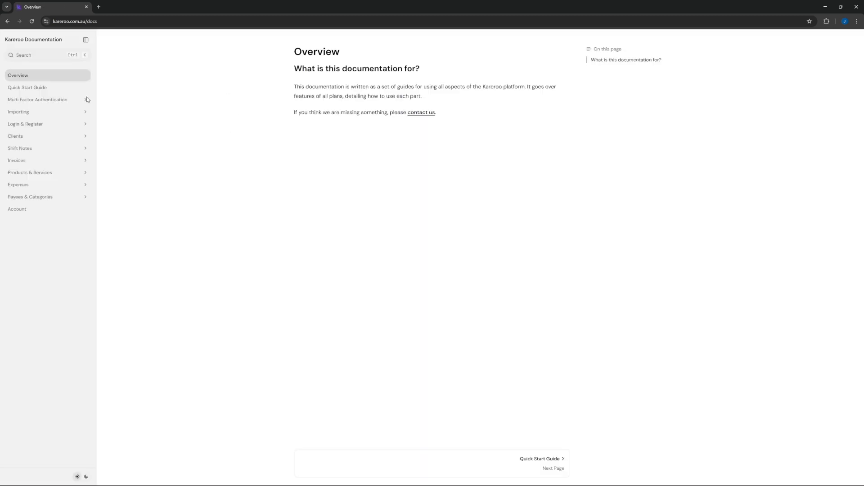
click(32, 136)
click(27, 197)
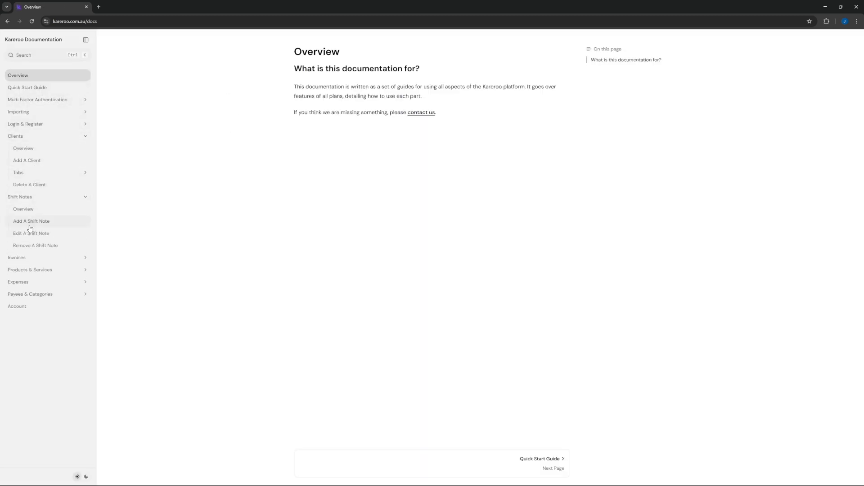
click(31, 222)
scroll(378, 212, down, 2)
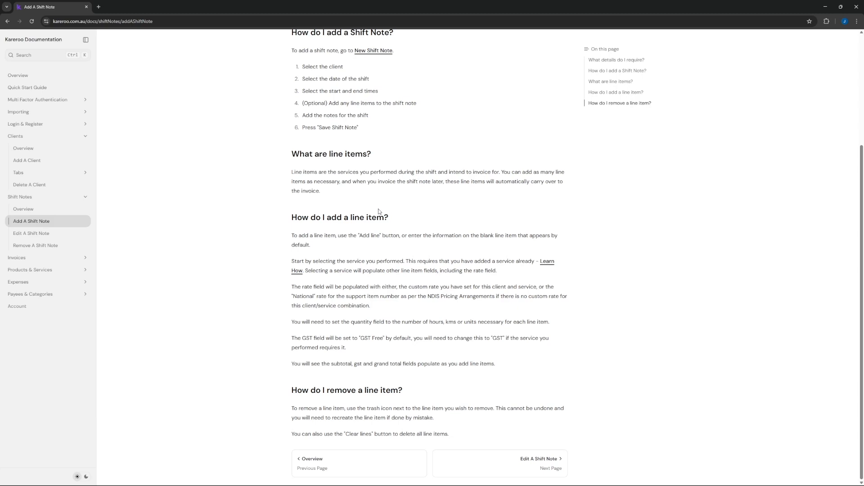
scroll(379, 211, up, 4)
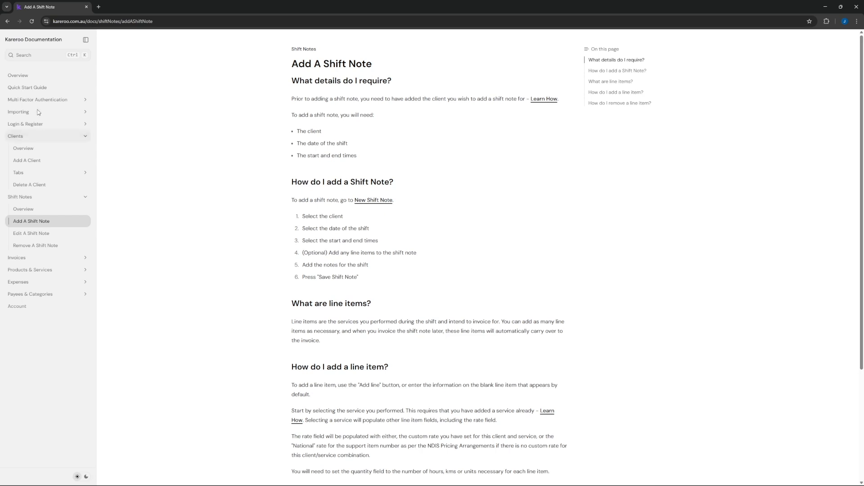
drag(153, 22, 88, 24)
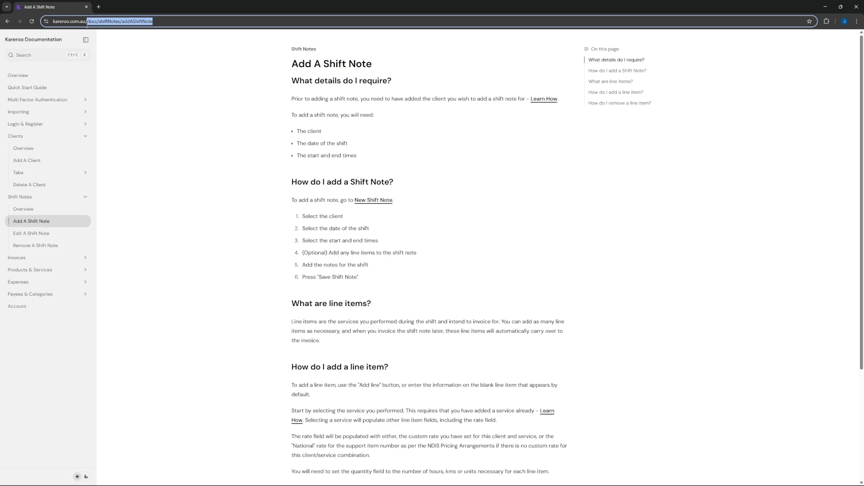
Load the contact page and focus the Name, Type and Message fields without choosing a Type.
text(contact)
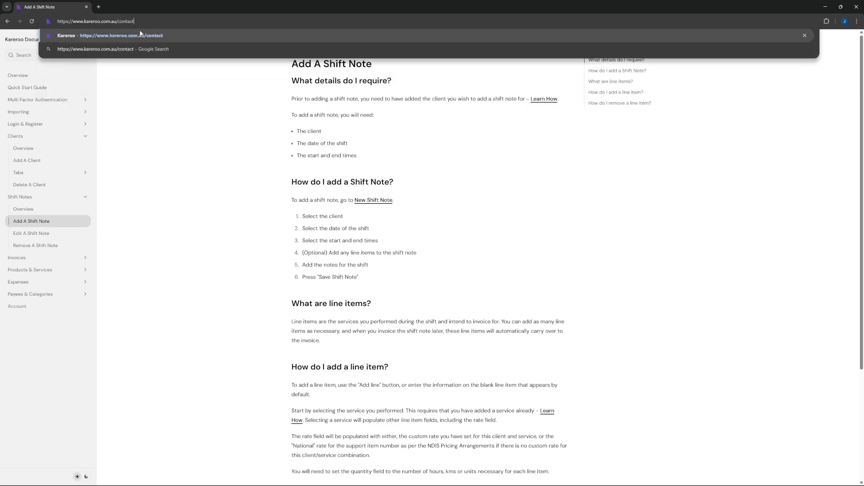
key(Return)
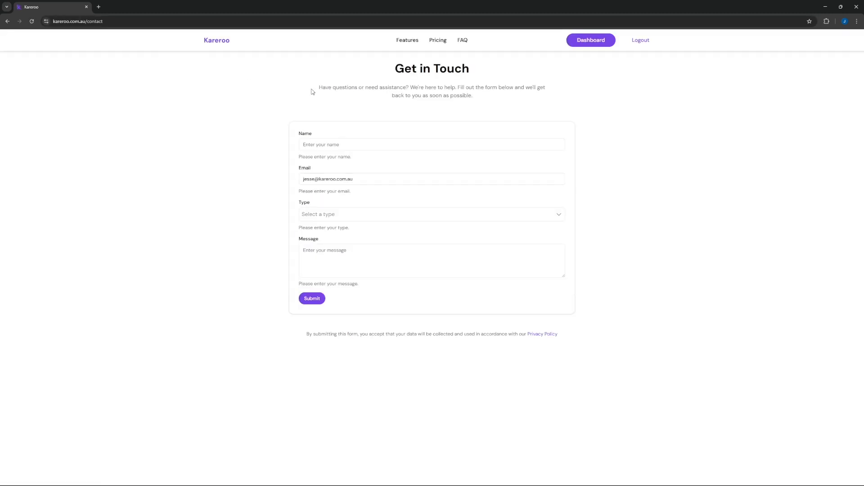
click(373, 144)
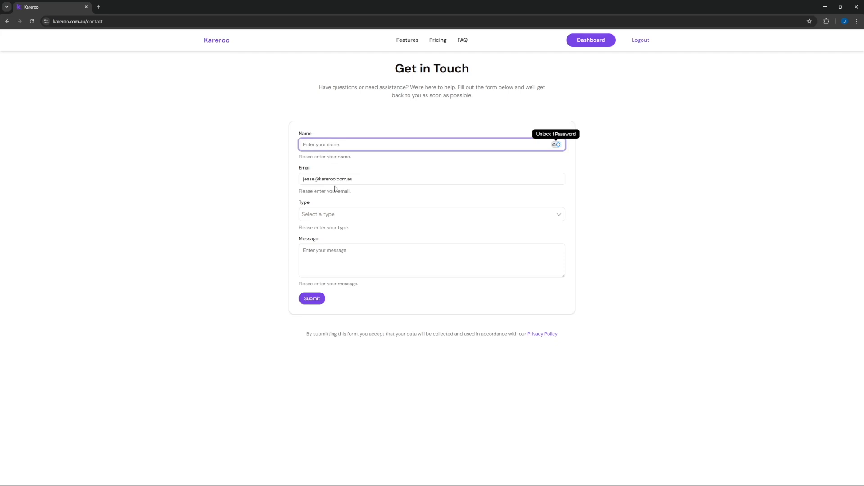
click(330, 214)
click(261, 227)
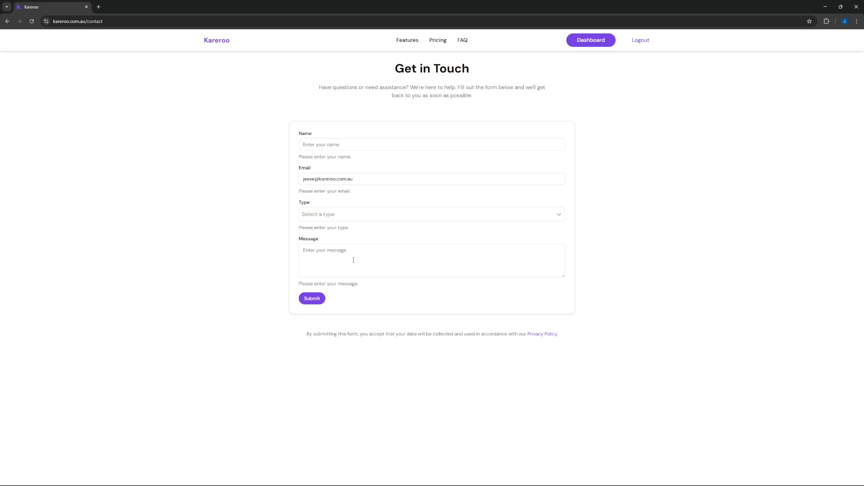
click(352, 260)
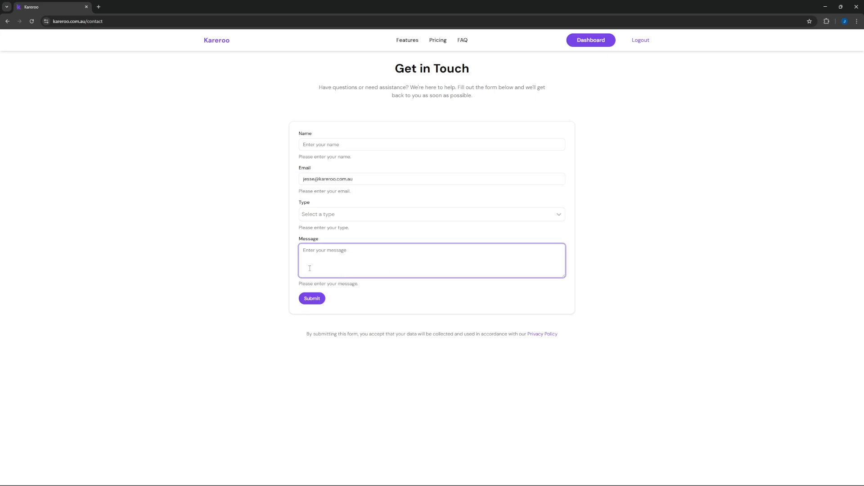